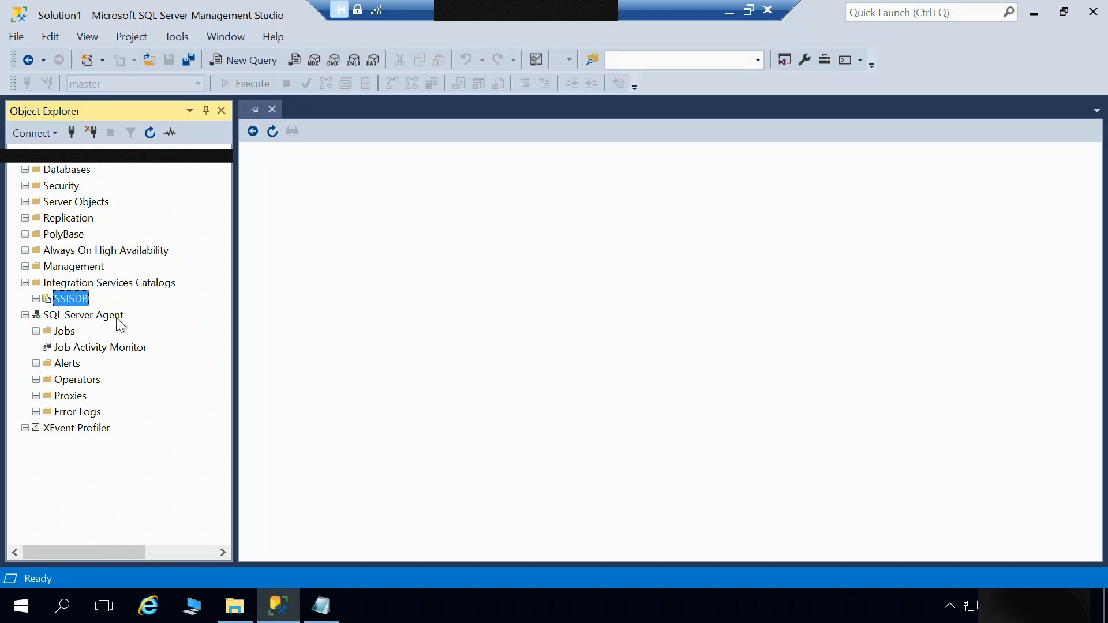
# Start creating a new job under SQL Server Agent.
pyautogui.click(65, 334)
pyautogui.rightClick(65, 333)
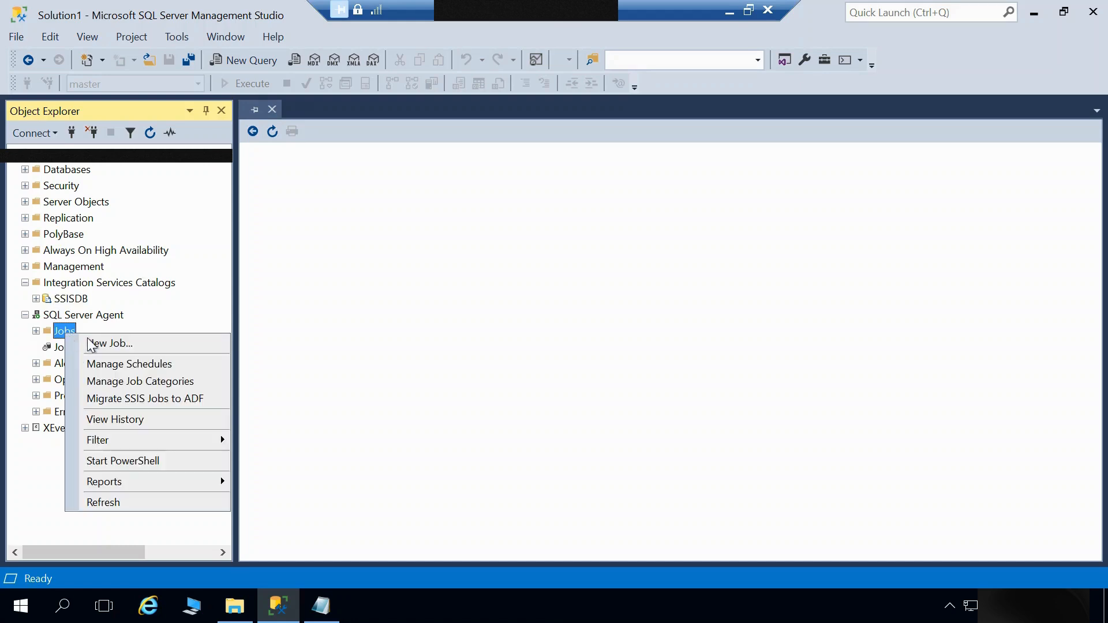
pyautogui.click(95, 344)
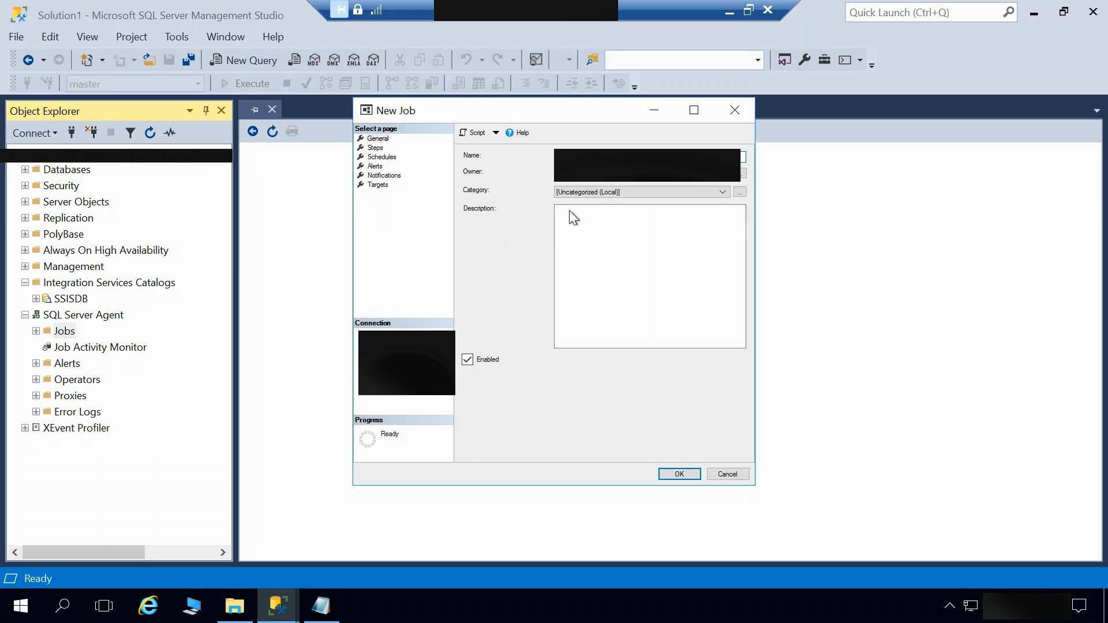
# Add a job step and set its type to SQL Server Integration Services Package.
pyautogui.click(378, 149)
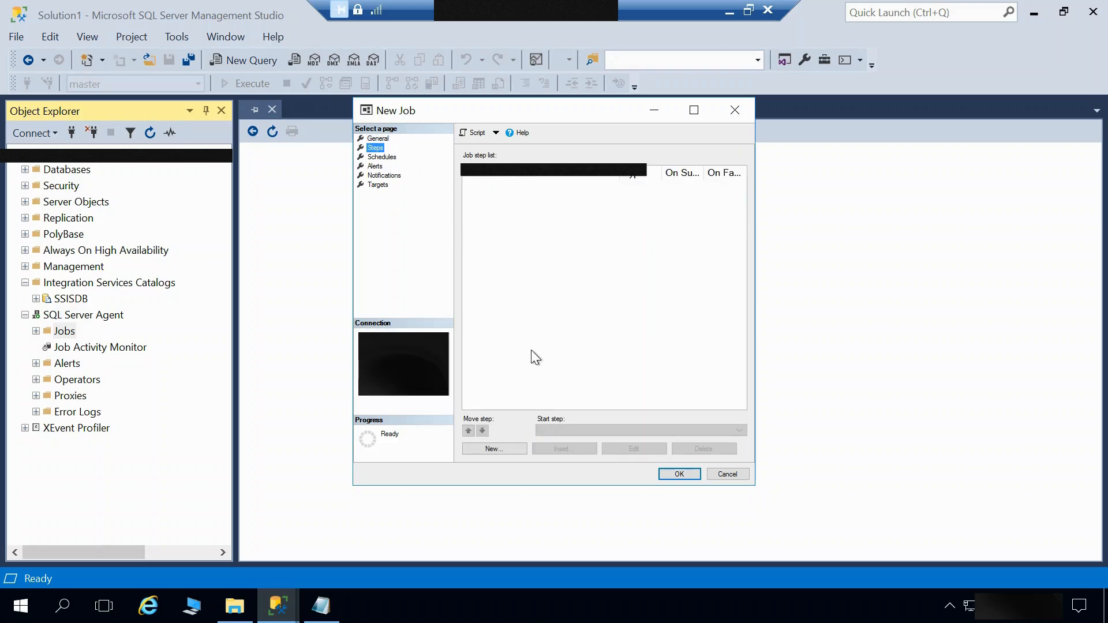
pyautogui.click(504, 451)
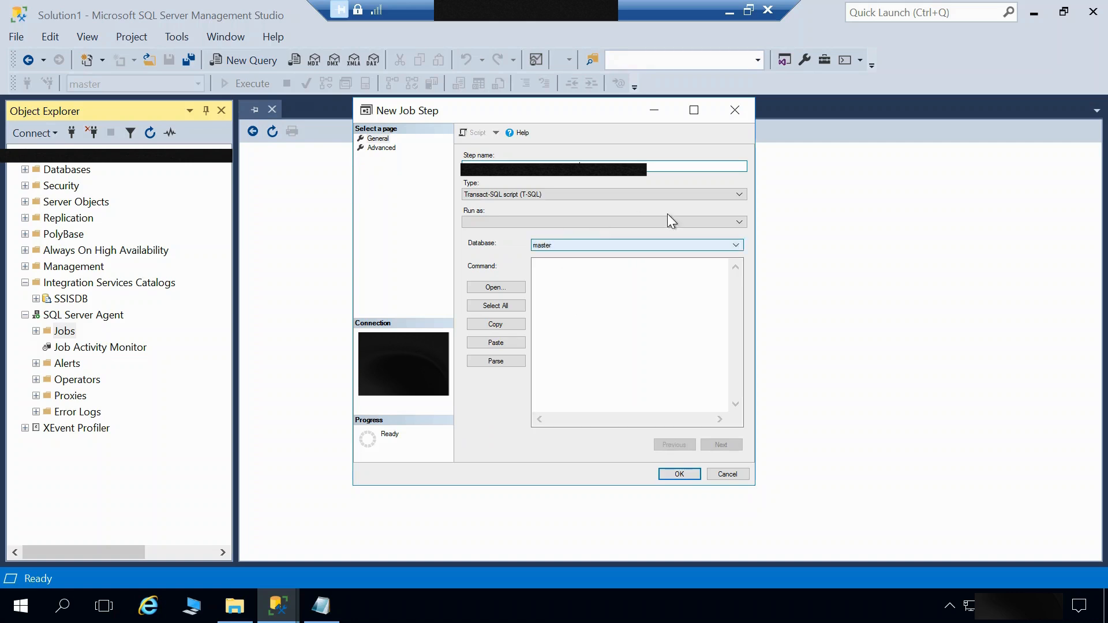
pyautogui.click(740, 195)
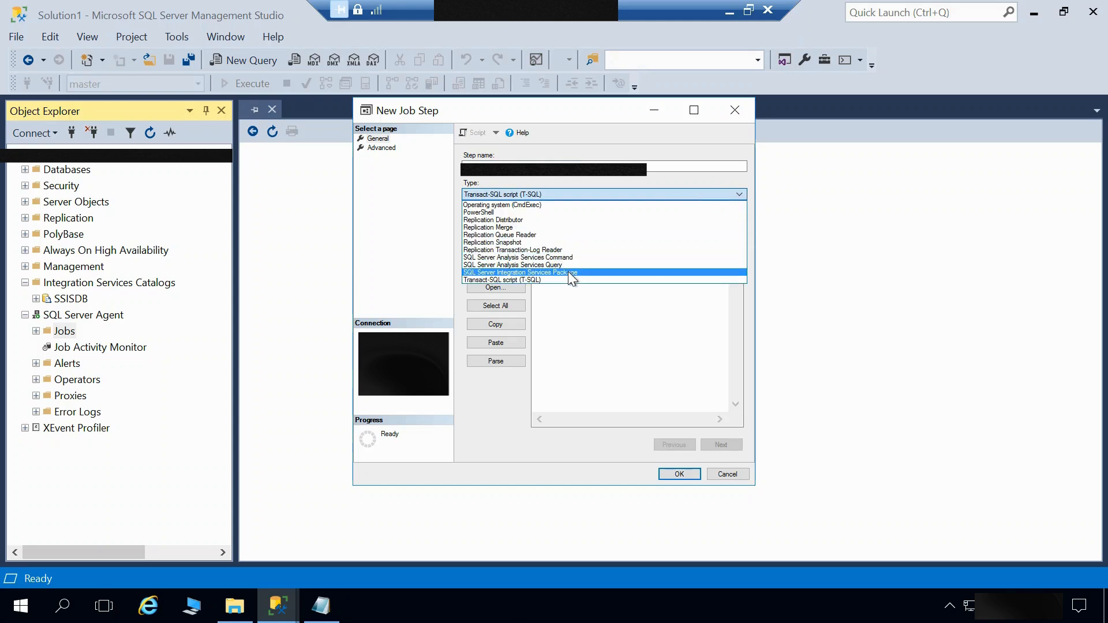
pyautogui.click(572, 273)
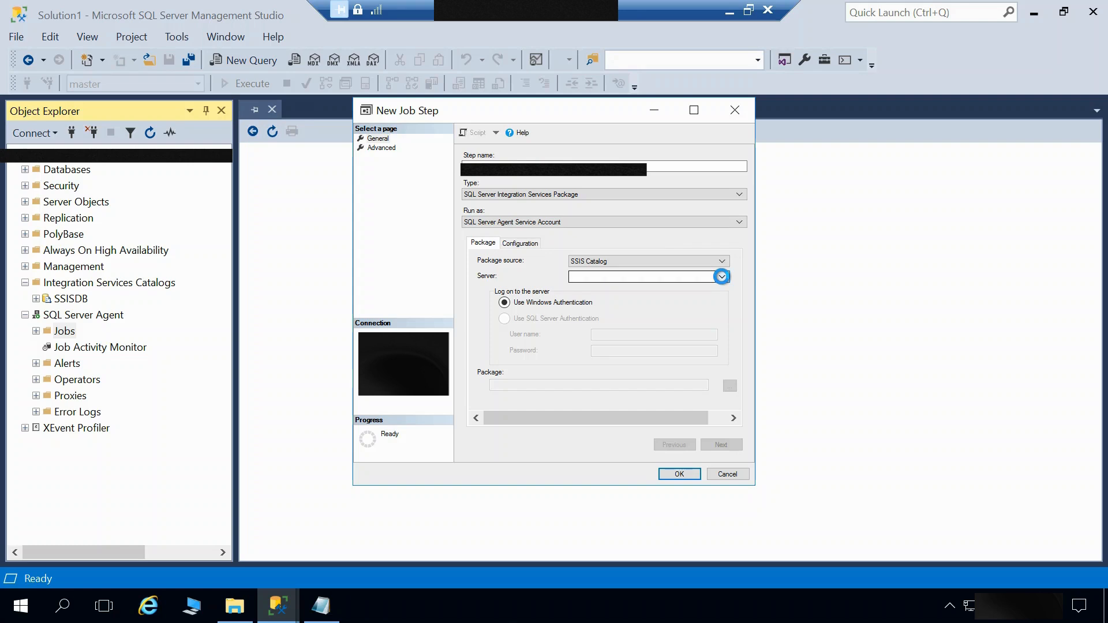
# Select the server for the SSIS Catalog source and choose the vendors .dtsx package from SSISDB.
pyautogui.click(721, 277)
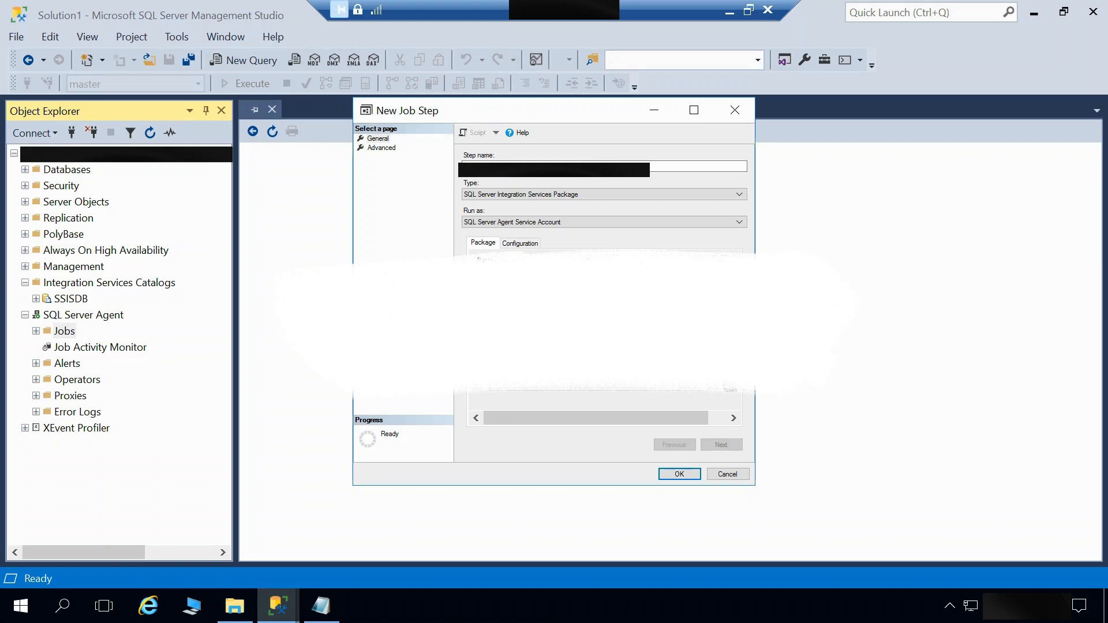
pyautogui.click(666, 396)
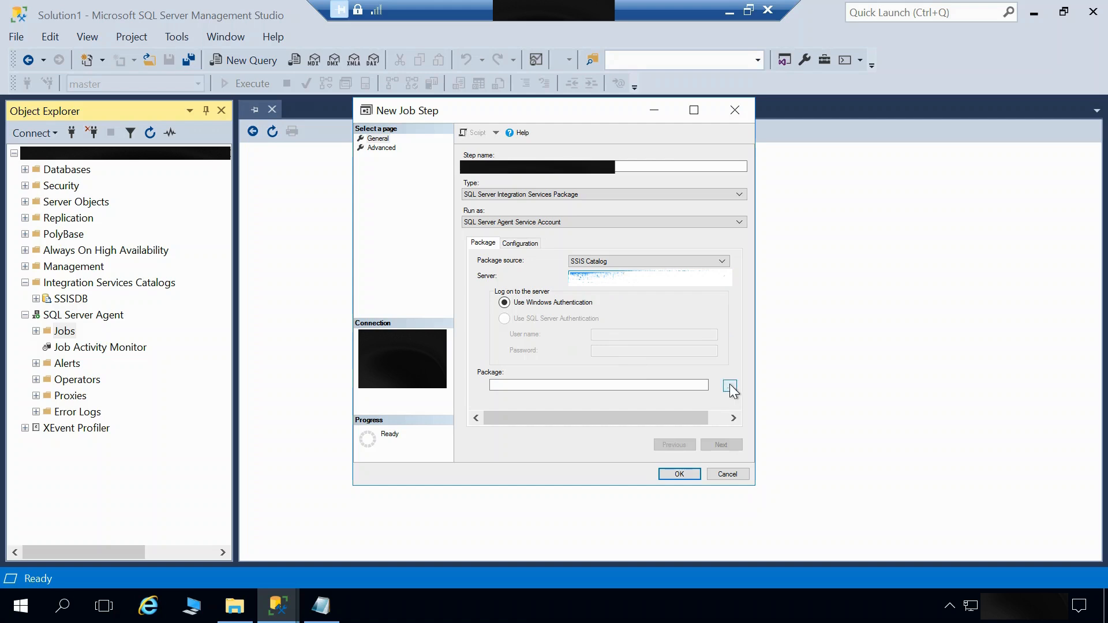
pyautogui.click(730, 386)
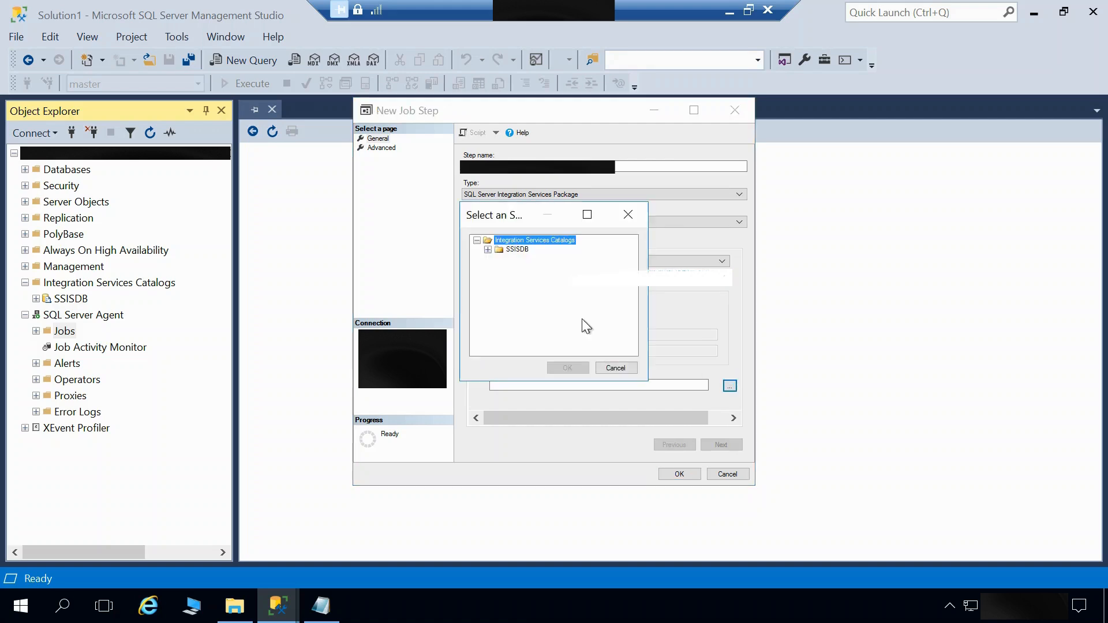
pyautogui.click(488, 250)
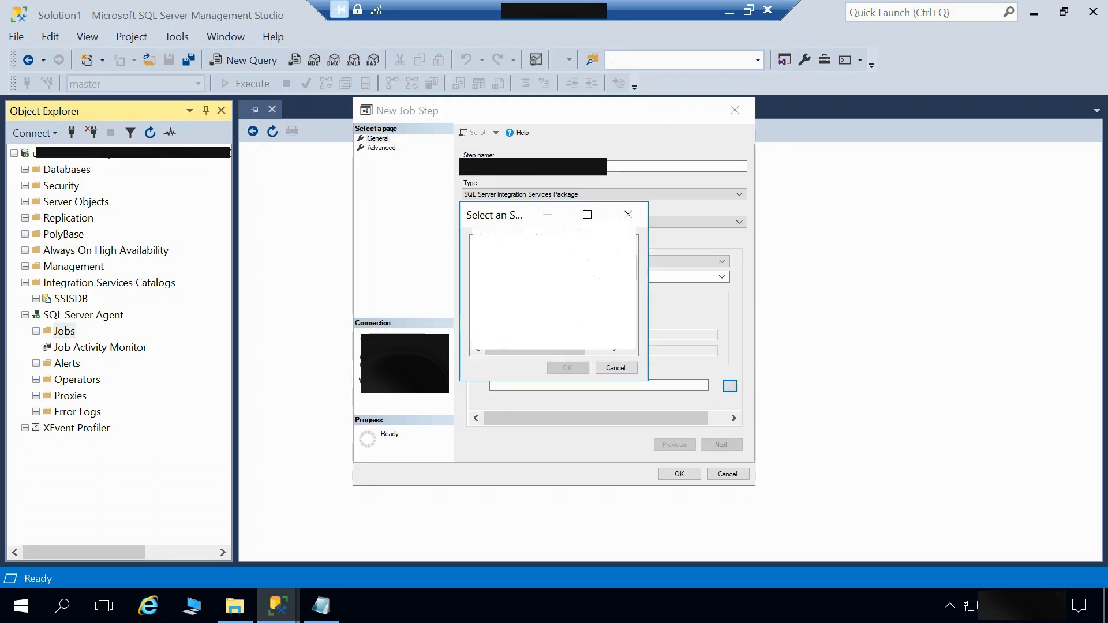
pyautogui.click(569, 268)
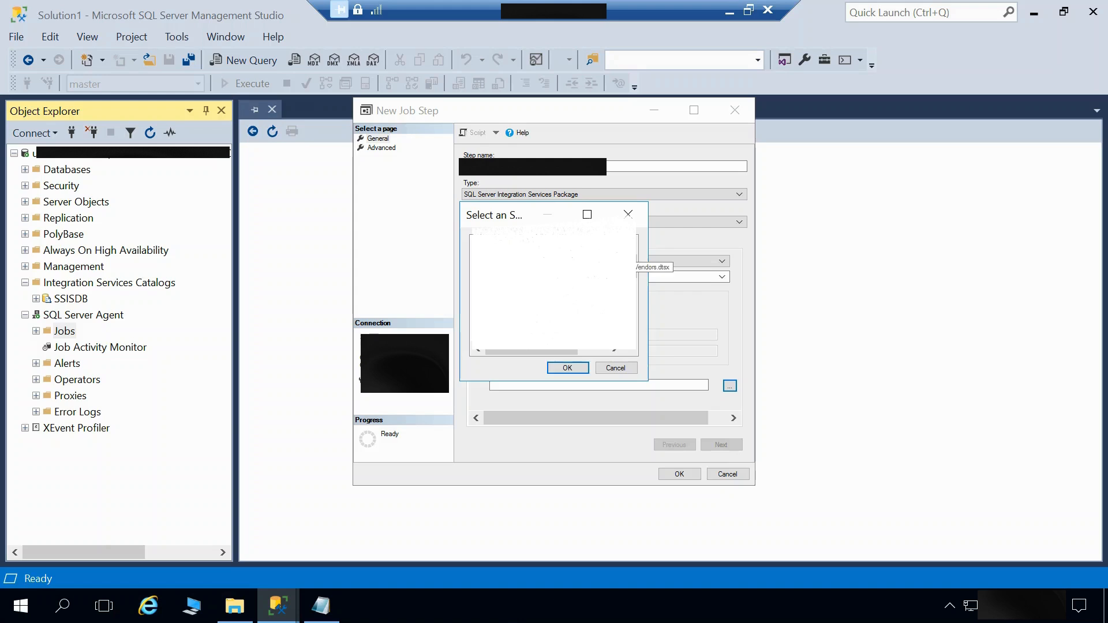
pyautogui.click(572, 371)
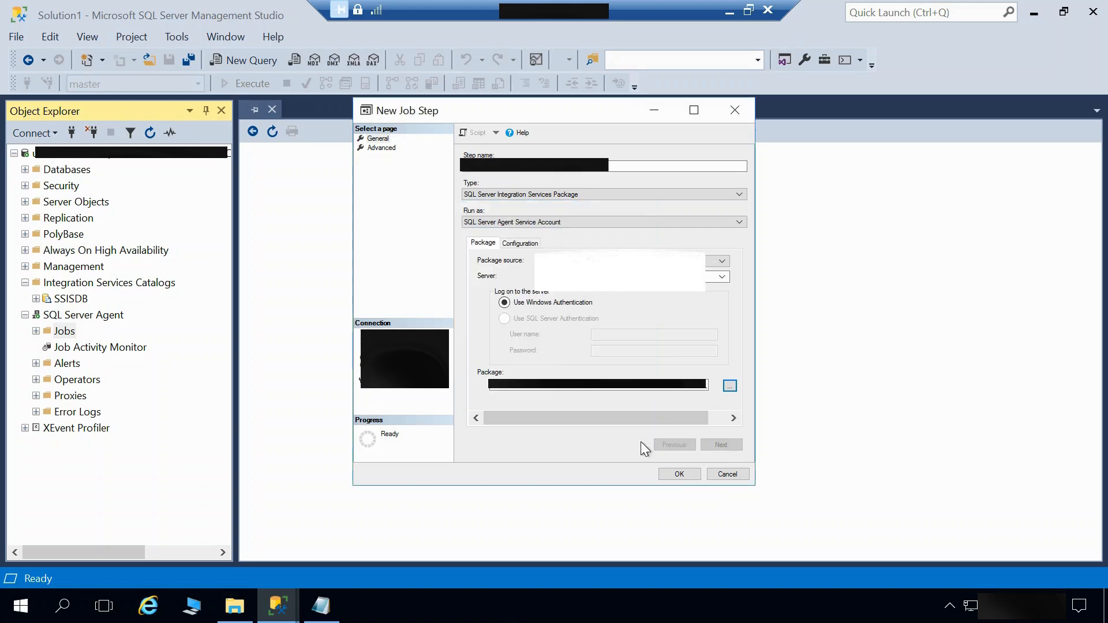
# Review the package's parameters, connection managers and advanced configuration, and save the job step.
pyautogui.click(520, 244)
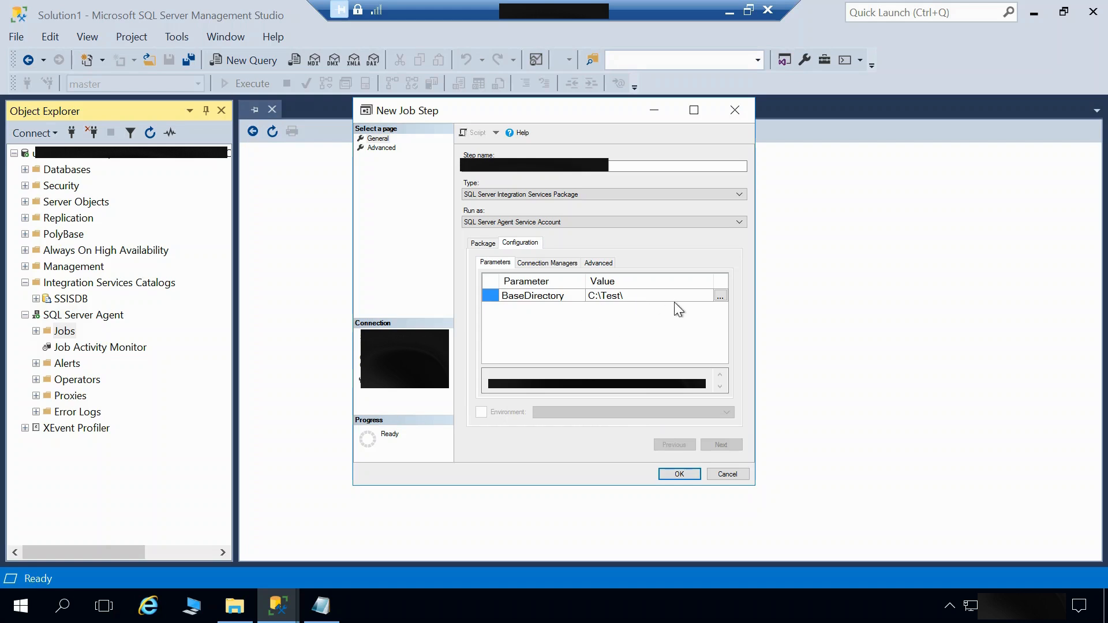
pyautogui.click(553, 264)
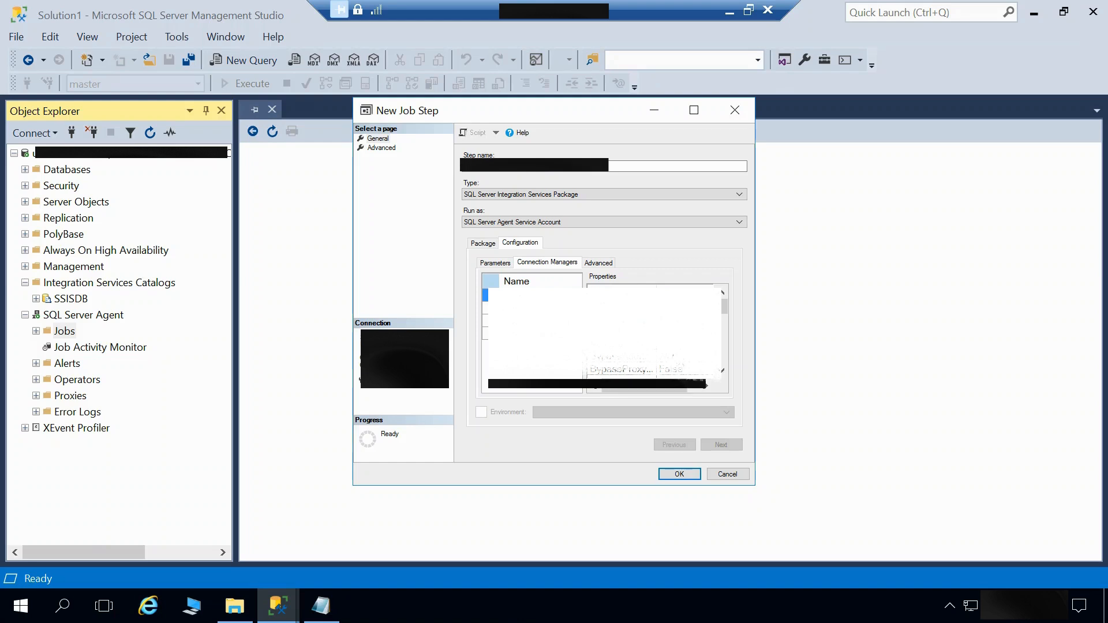
pyautogui.click(600, 264)
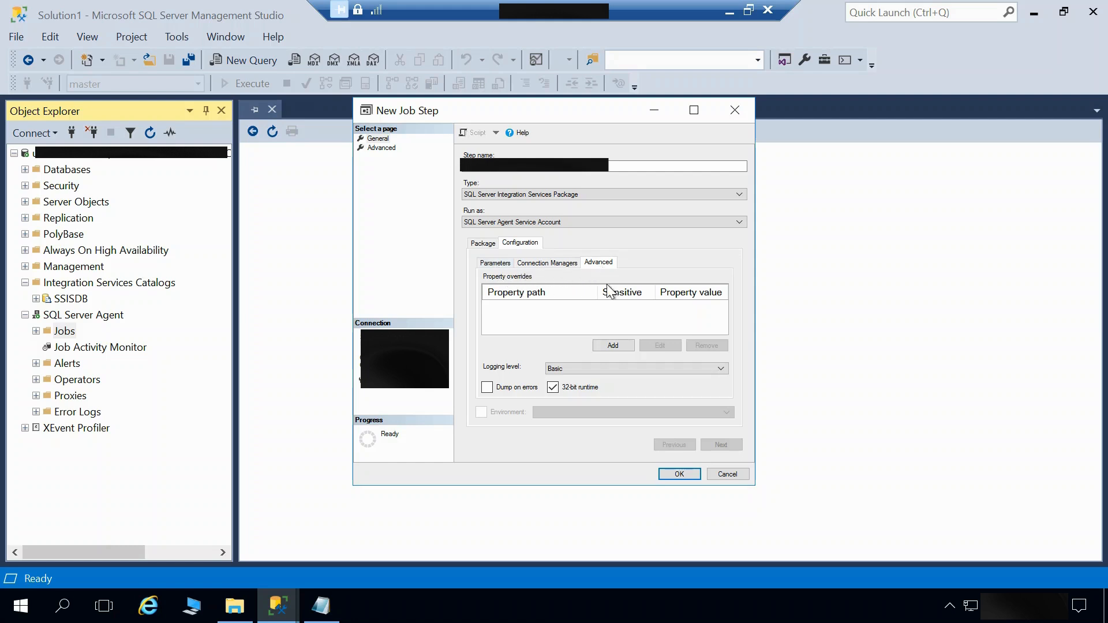
pyautogui.click(552, 264)
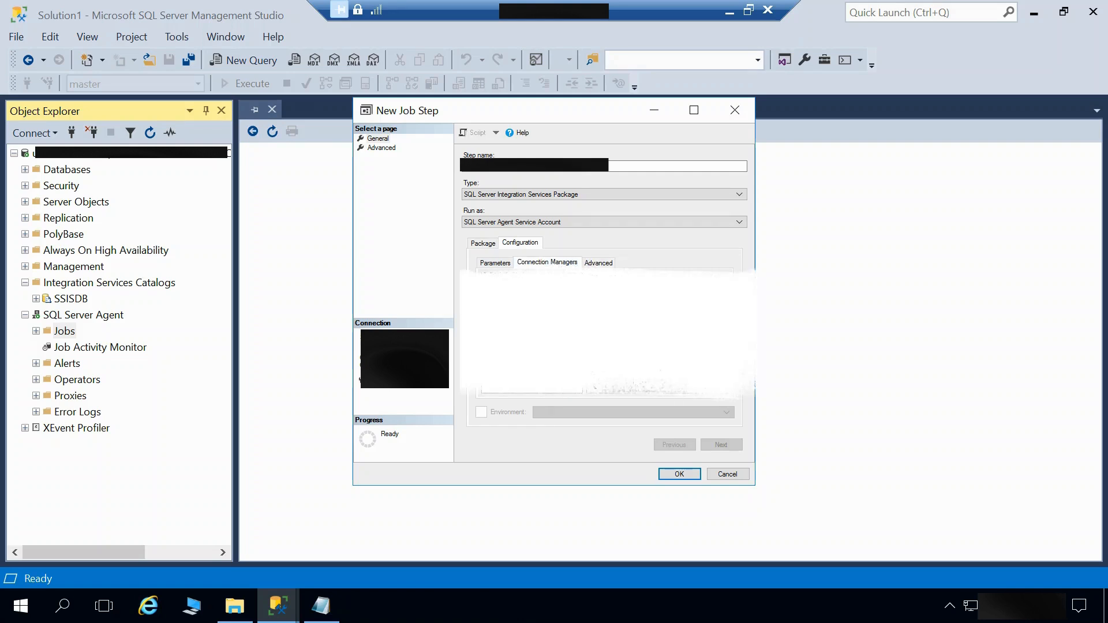
pyautogui.click(607, 263)
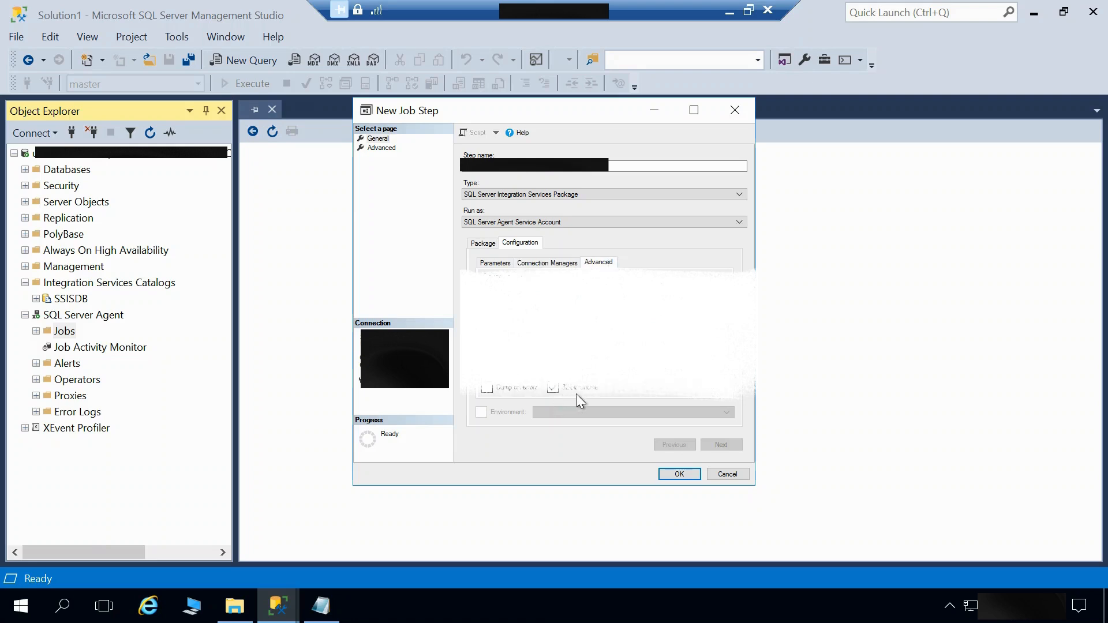
pyautogui.click(499, 263)
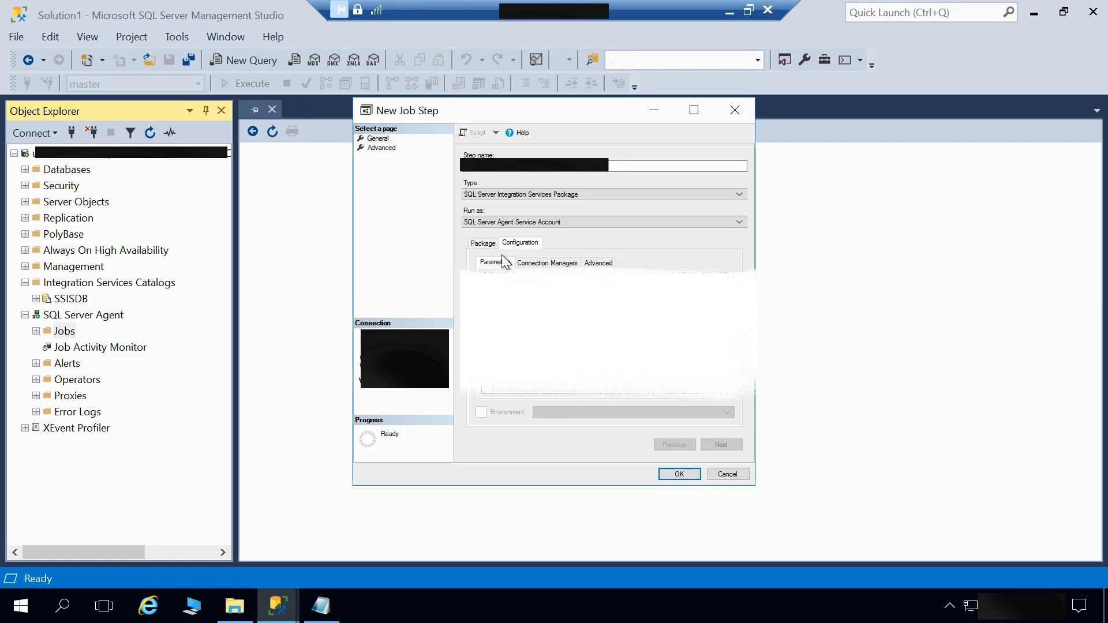
pyautogui.click(483, 243)
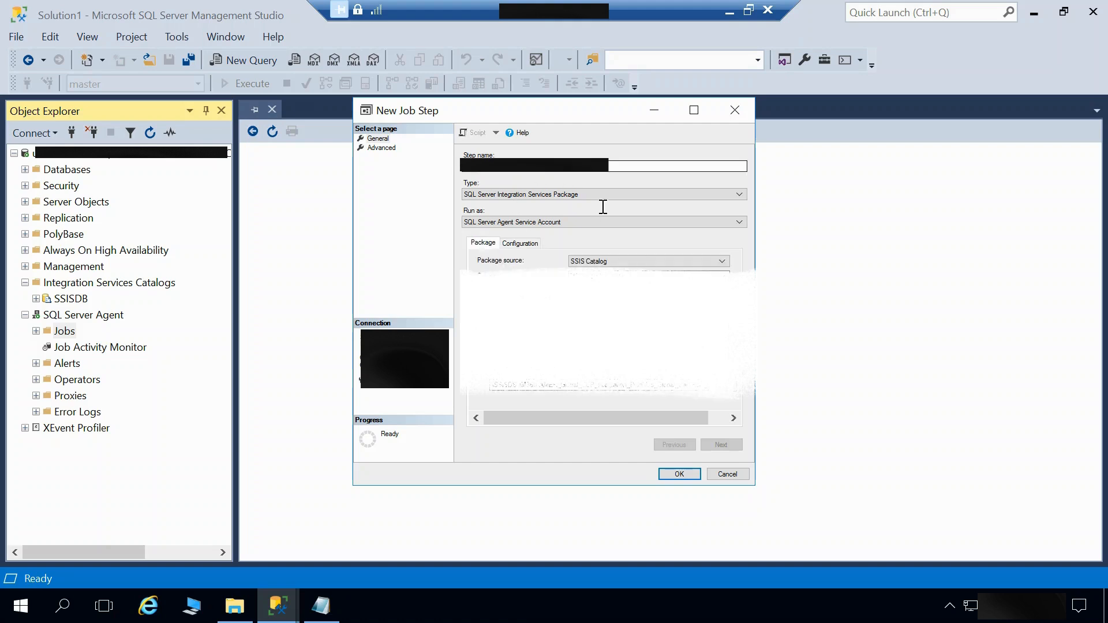
pyautogui.click(685, 475)
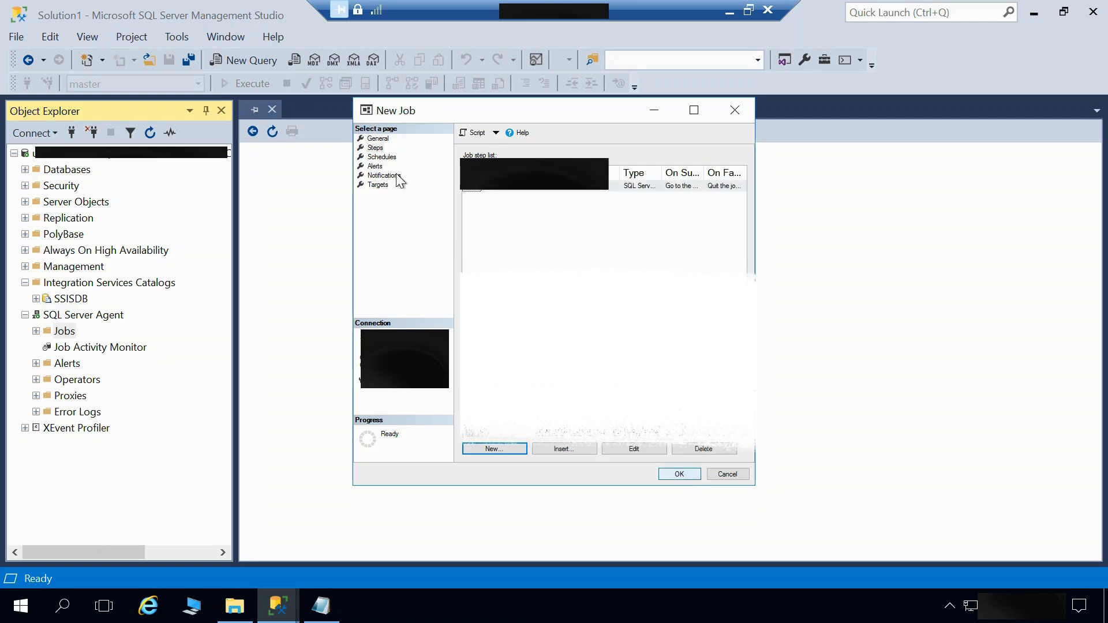
# Add a new job schedule, paste its name and set it to occur daily.
pyautogui.click(386, 158)
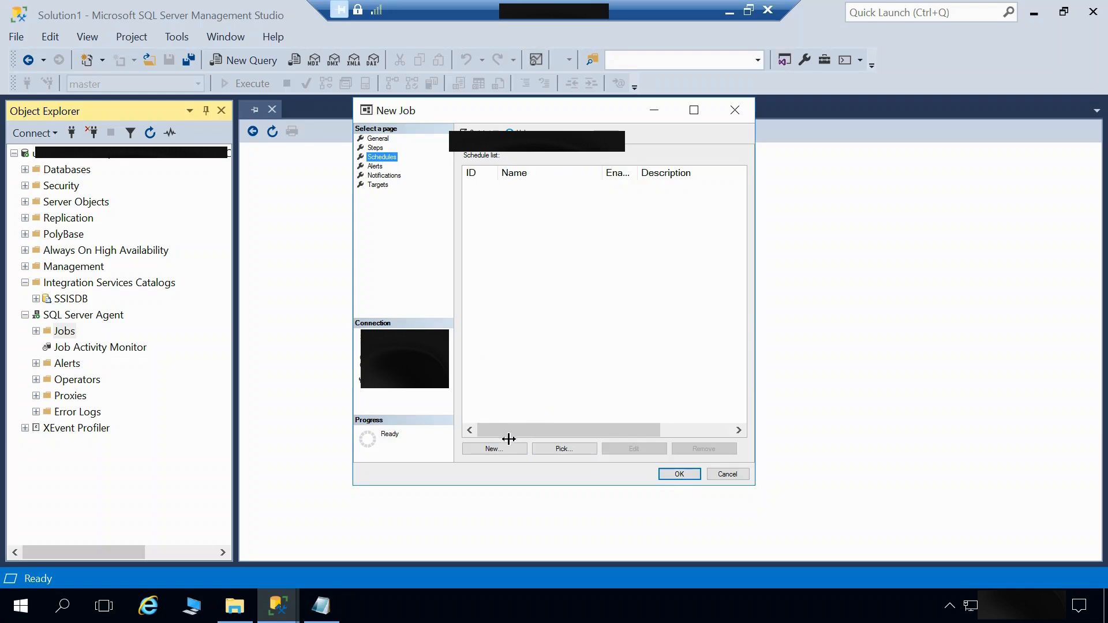
pyautogui.click(503, 452)
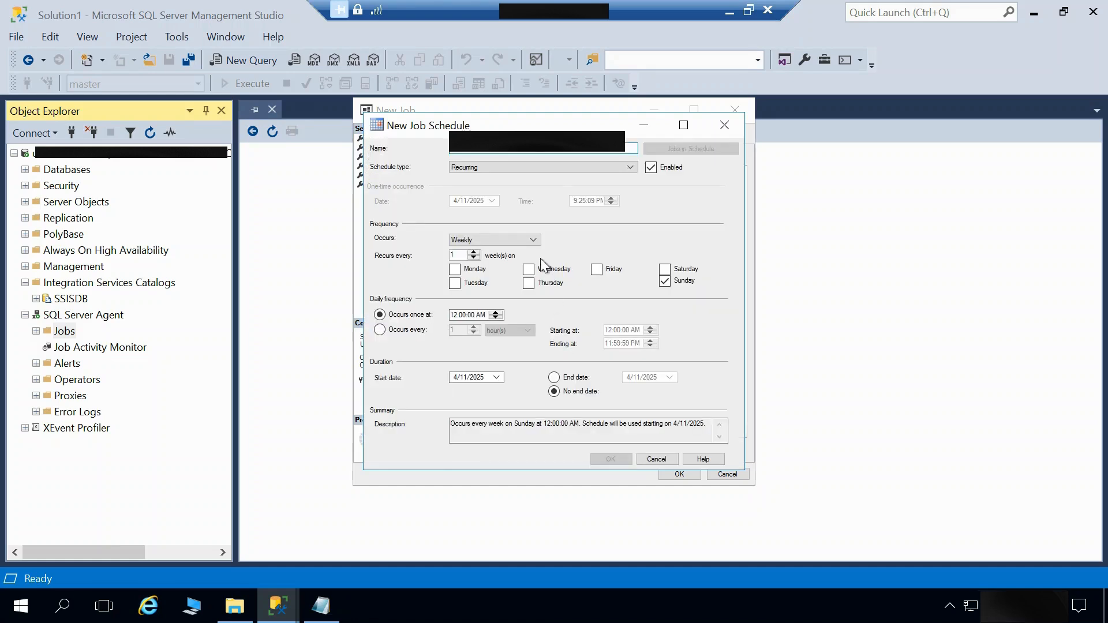
pyautogui.hotkey('ctrl', 'v')
pyautogui.click(533, 240)
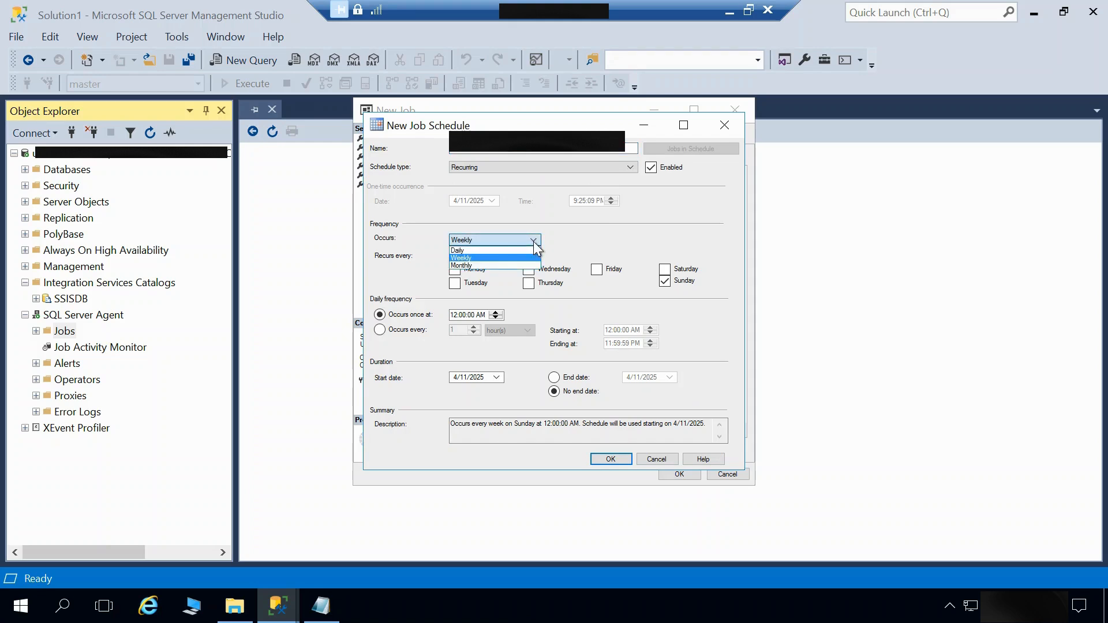
pyautogui.click(469, 251)
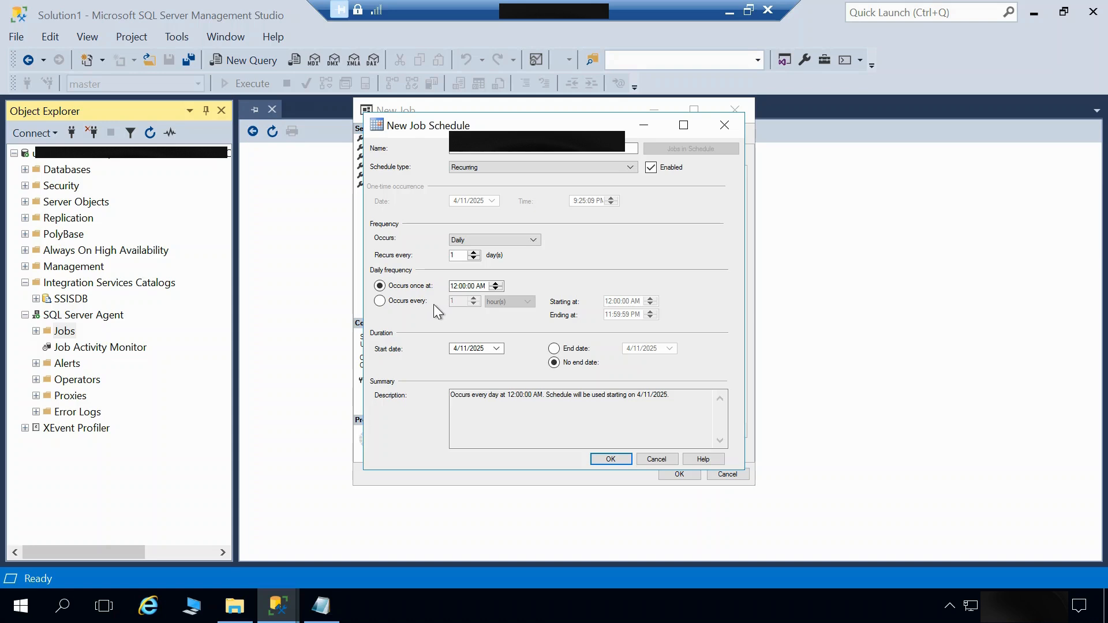
# Set the schedule to occur once at 4:00:00 PM and save it.
pyautogui.click(454, 286)
pyautogui.click(482, 287)
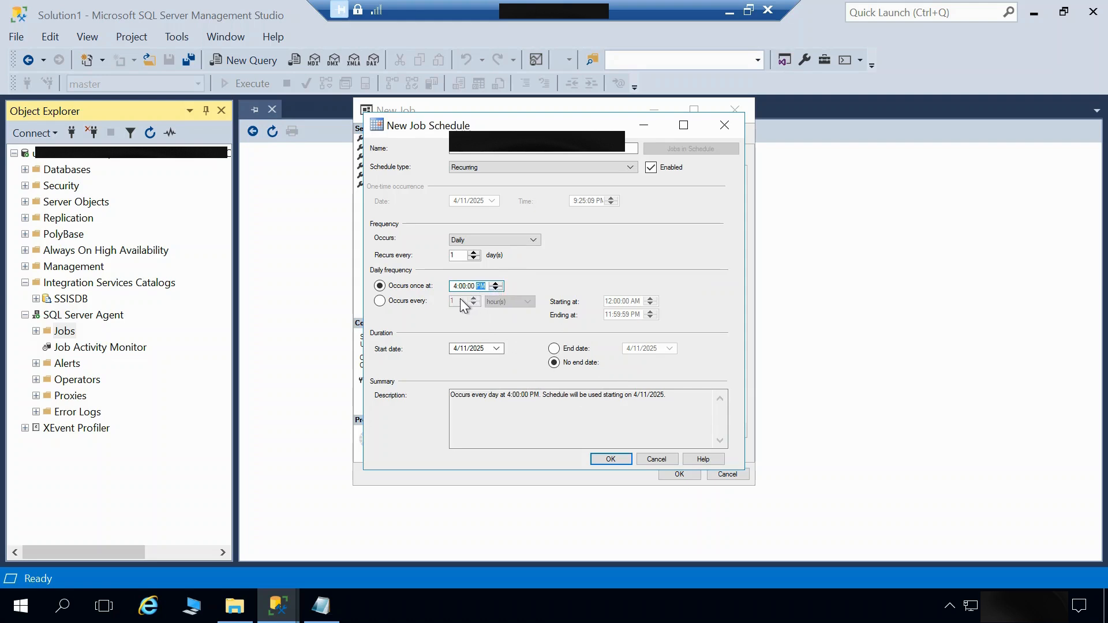
pyautogui.click(609, 460)
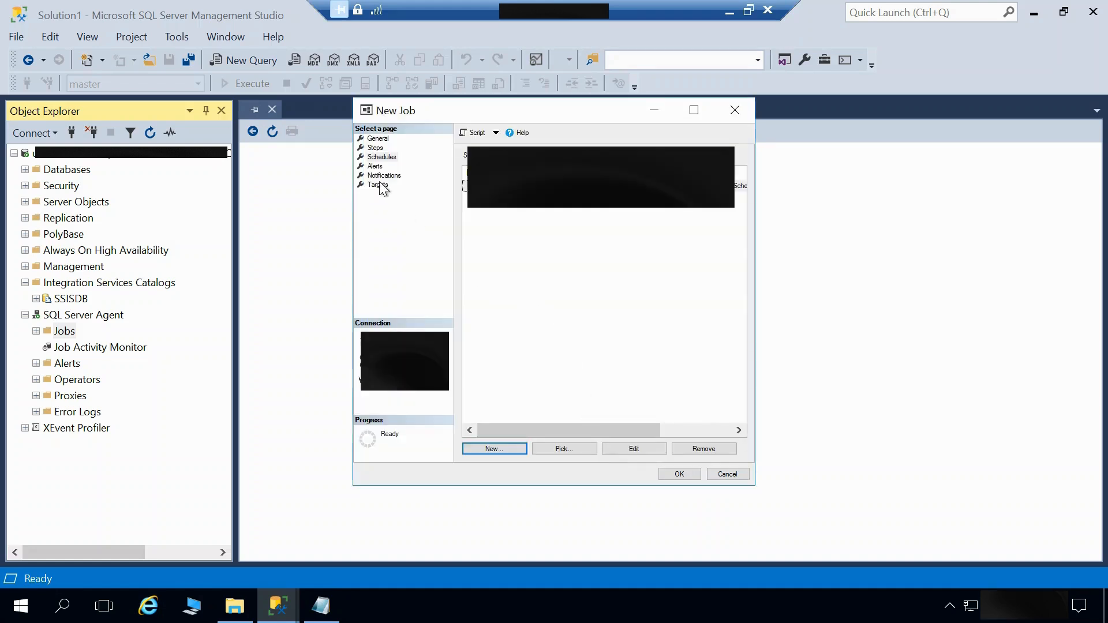
# Examine the settings offered for a new job alert and leave them without adding one.
pyautogui.click(375, 167)
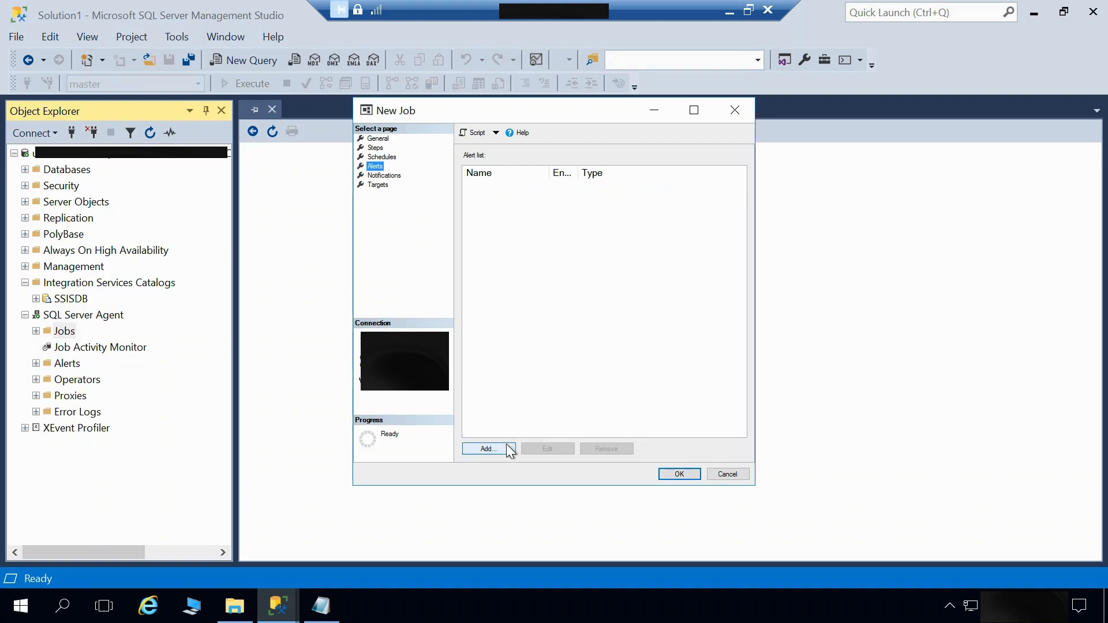
pyautogui.click(488, 450)
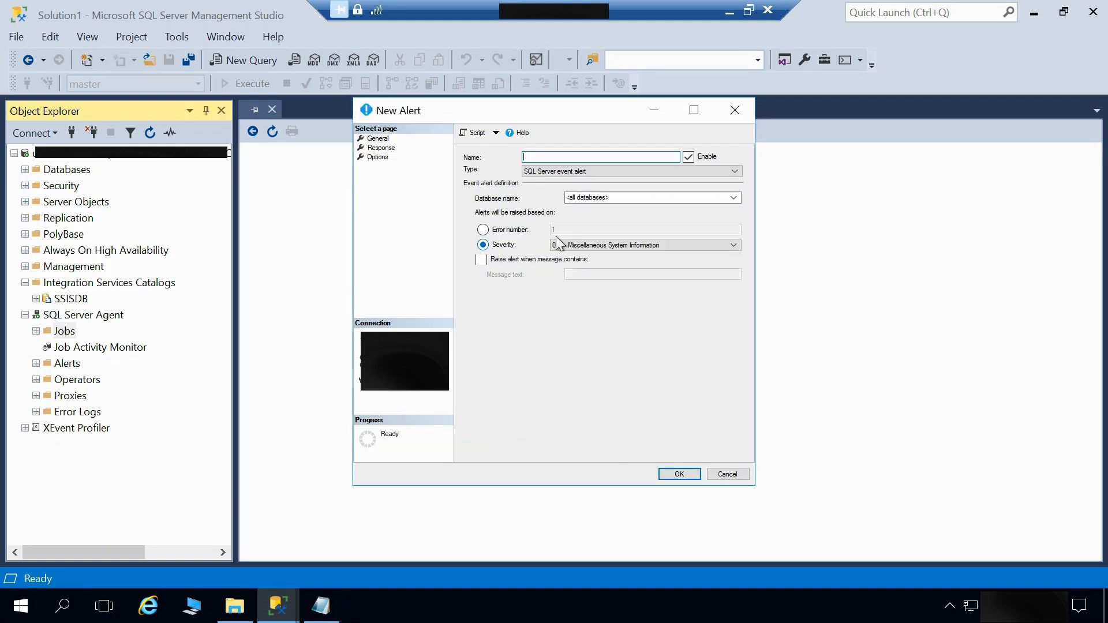
pyautogui.click(726, 477)
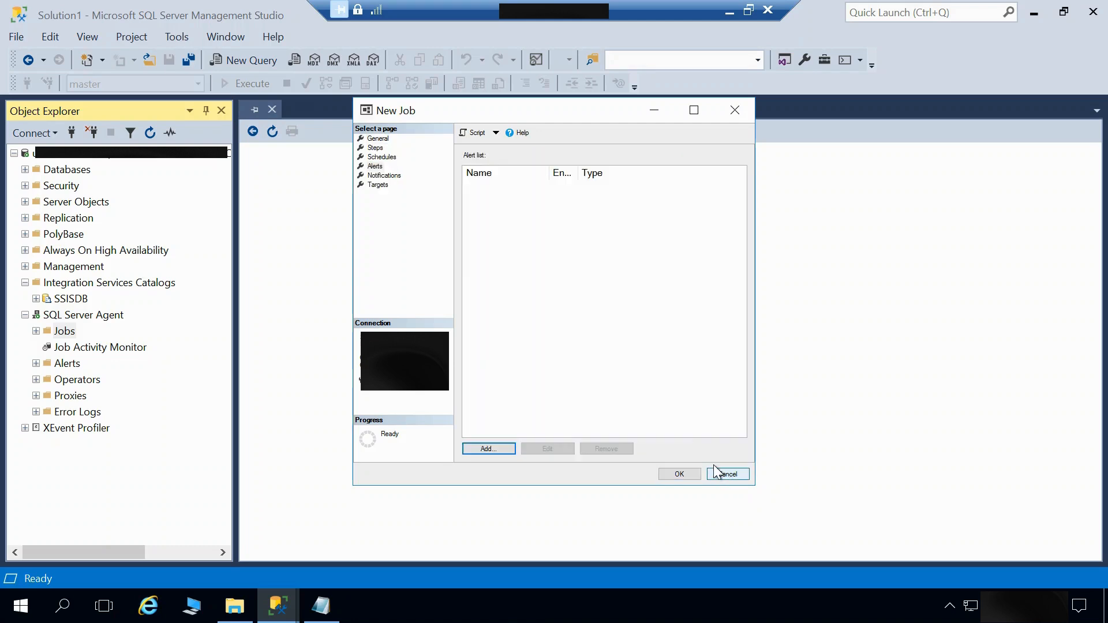
# Review the job's notification and target server settings, and save the new job.
pyautogui.click(384, 176)
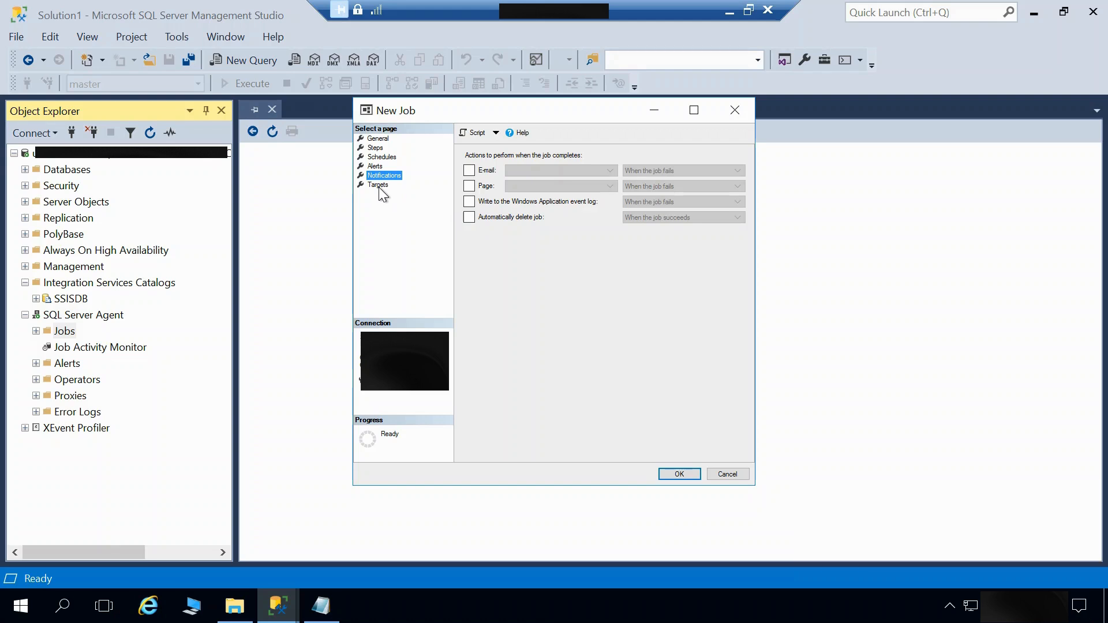
pyautogui.click(378, 185)
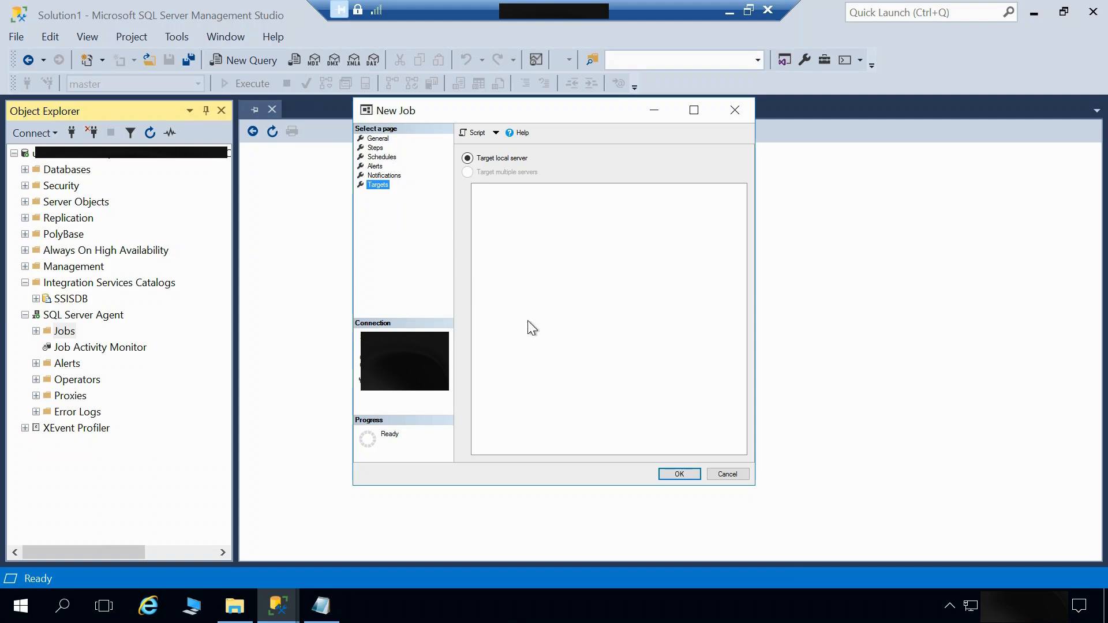
pyautogui.click(684, 476)
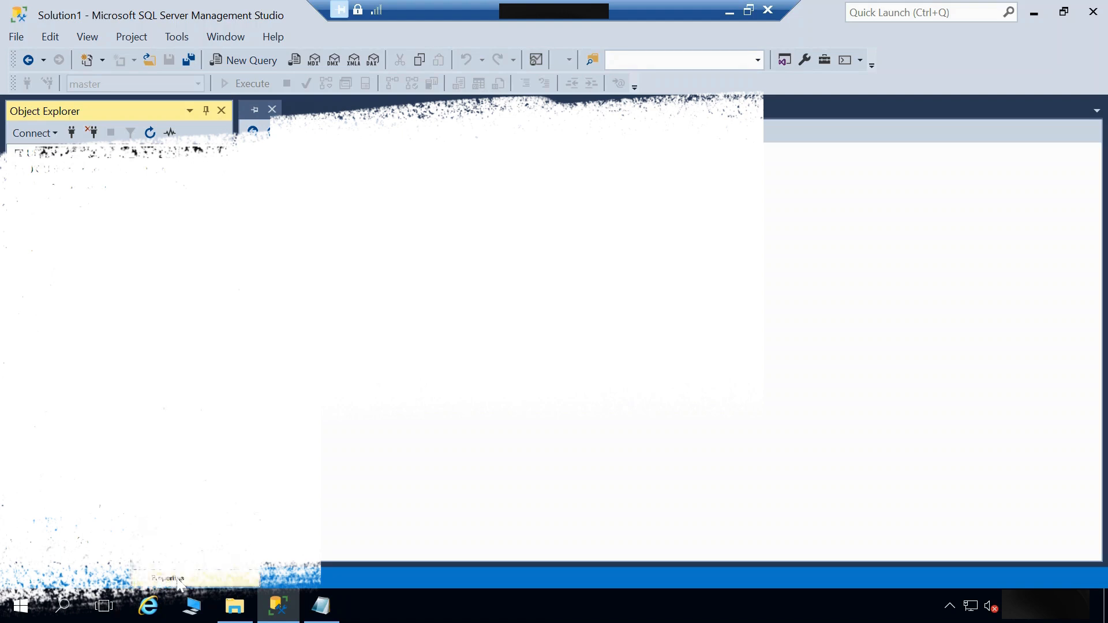
# Examine the saved job's properties, including its steps, schedules, alerts and notifications.
pyautogui.click(168, 579)
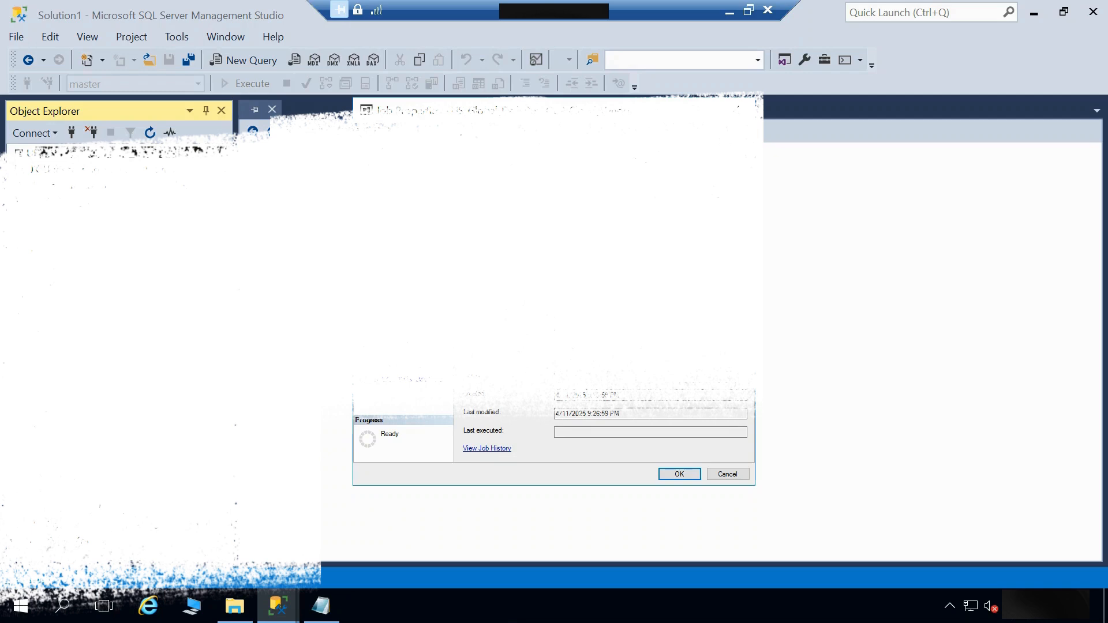
pyautogui.click(740, 109)
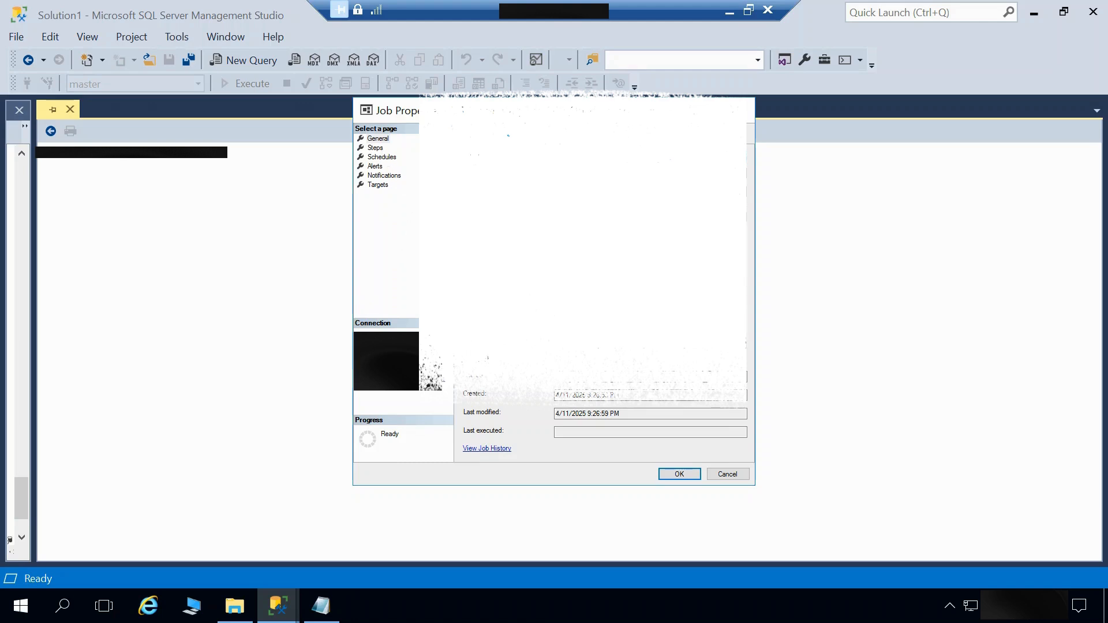
pyautogui.click(377, 148)
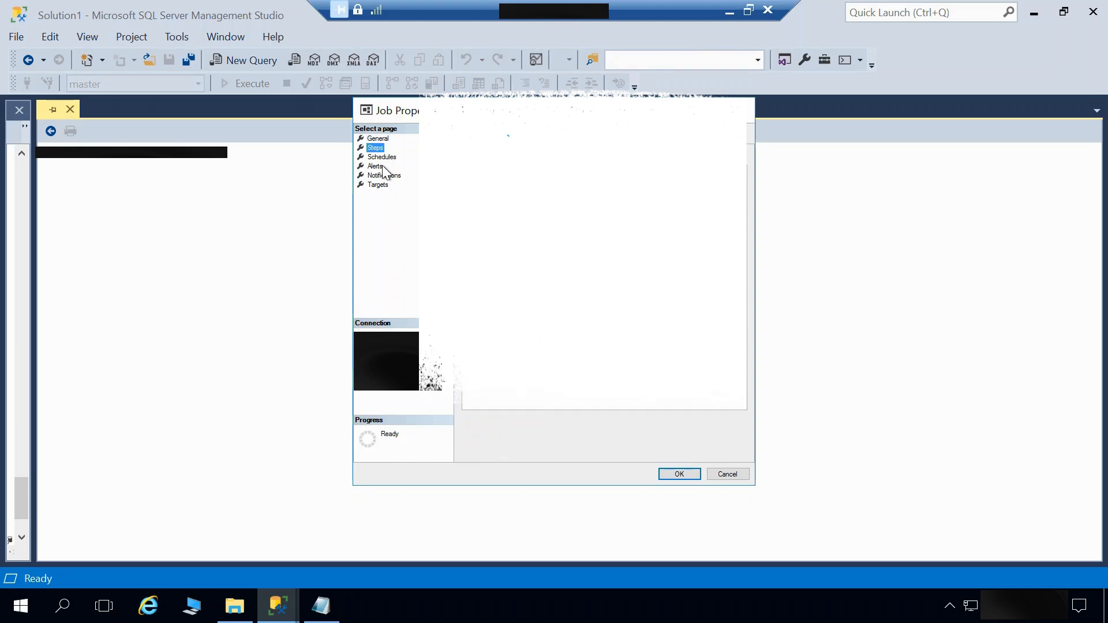
pyautogui.click(384, 158)
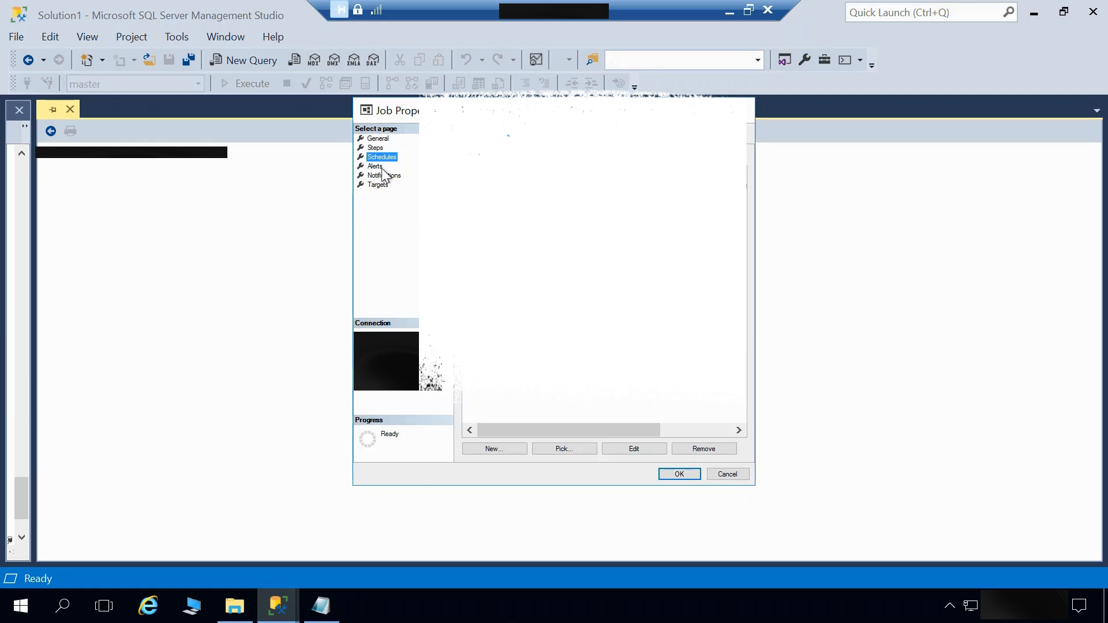
pyautogui.press('Down')
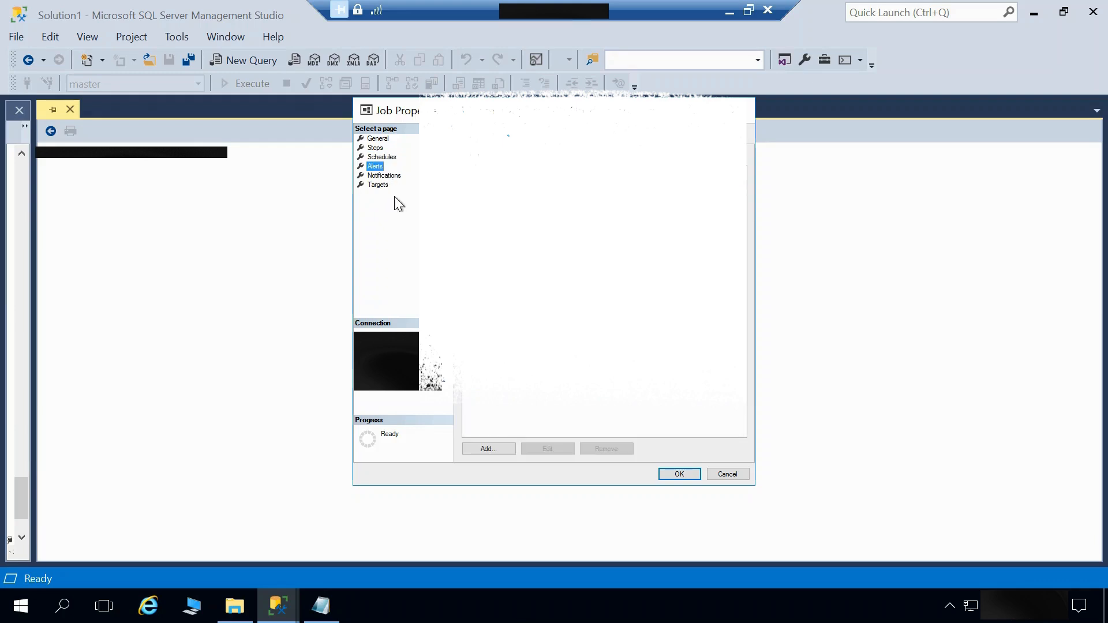
pyautogui.press('Down')
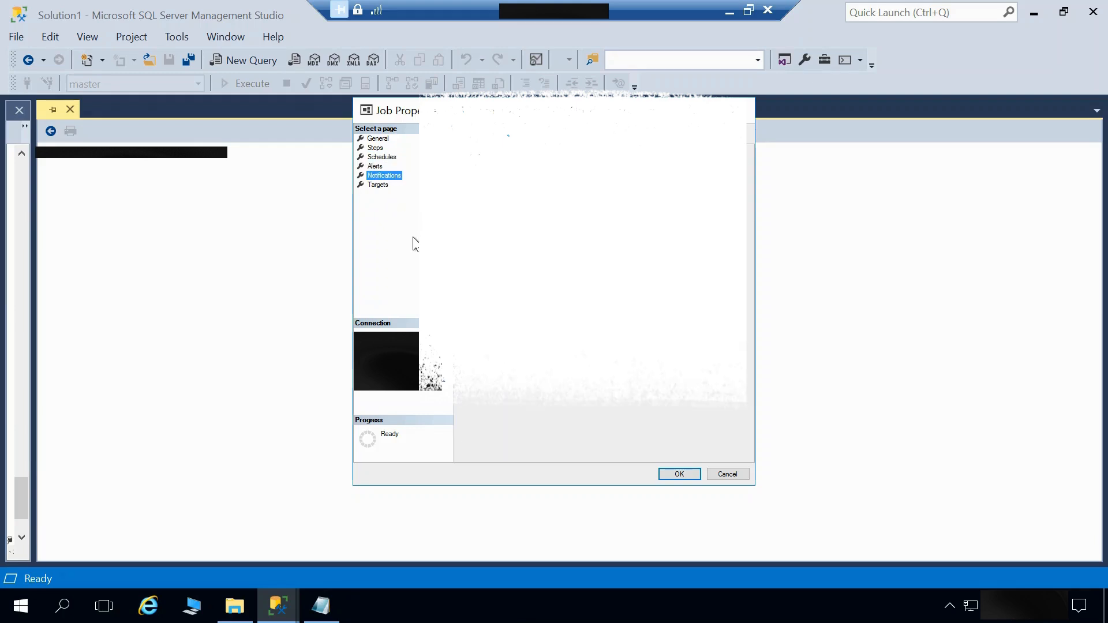
pyautogui.click(694, 471)
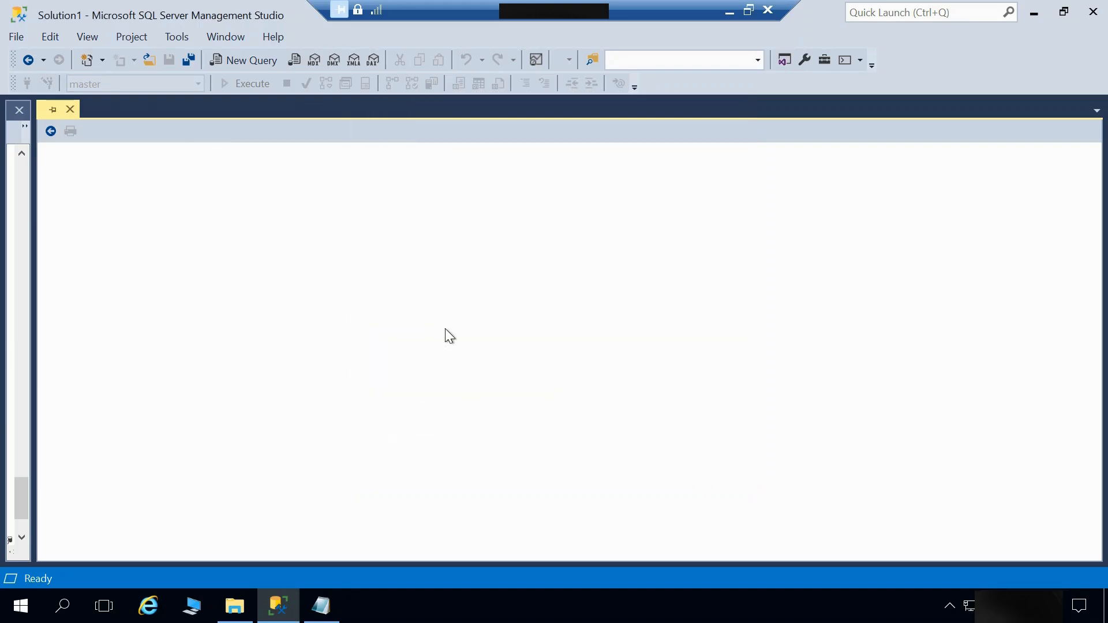